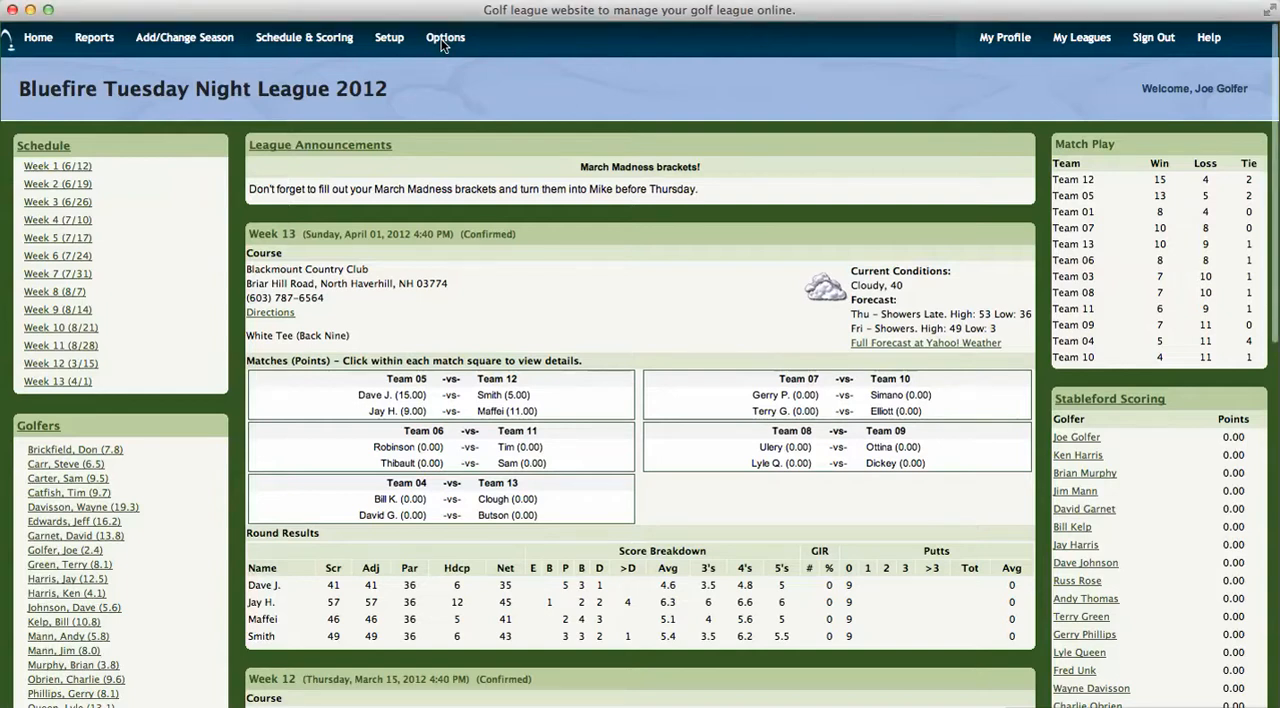
Step: Review the league's handicap options, including the maximum number of scores considered
click(443, 38)
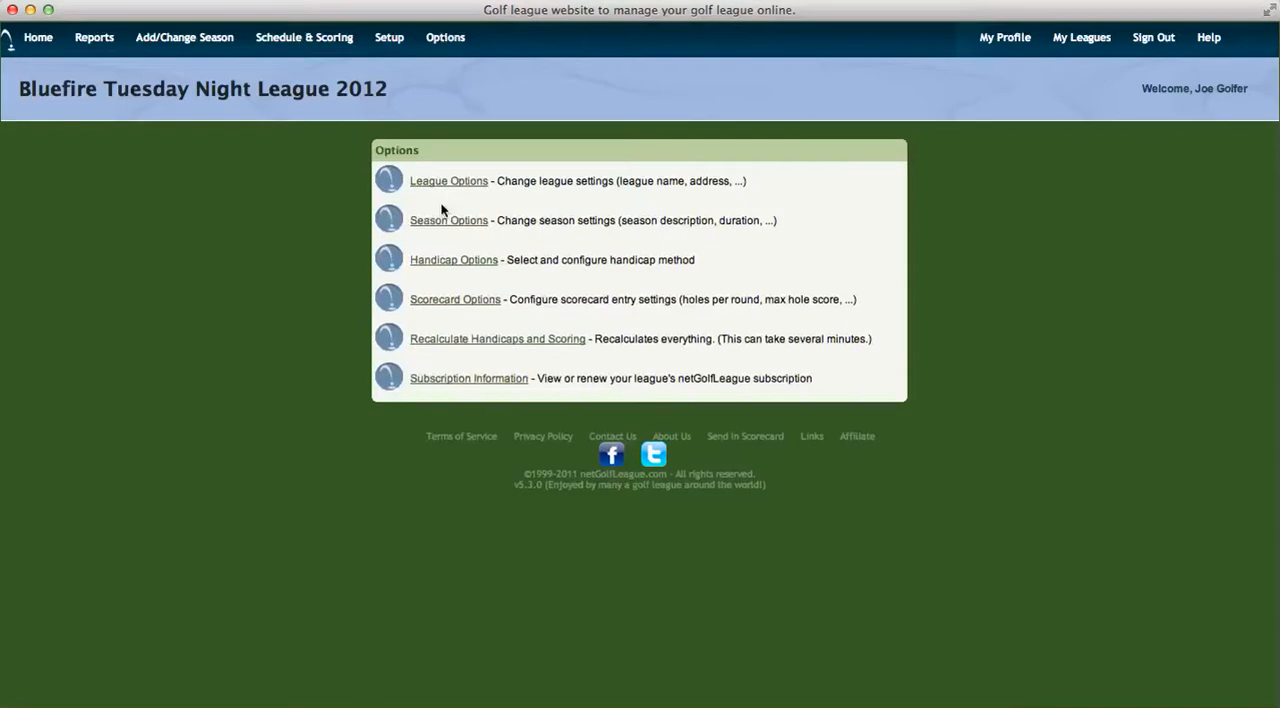
click(447, 262)
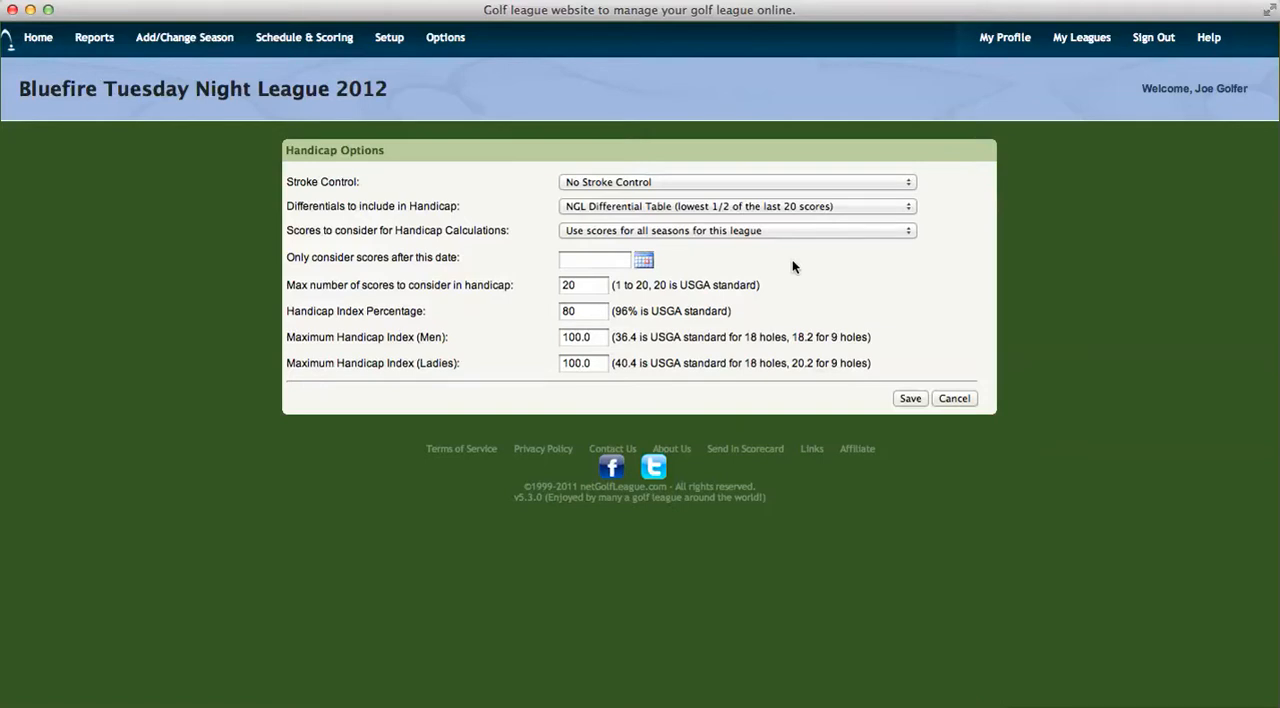
click(587, 284)
Step: Display the handicap calculation in the signed-in golfer's profile and examine the ranked differentials, historical scores and index formula
click(42, 42)
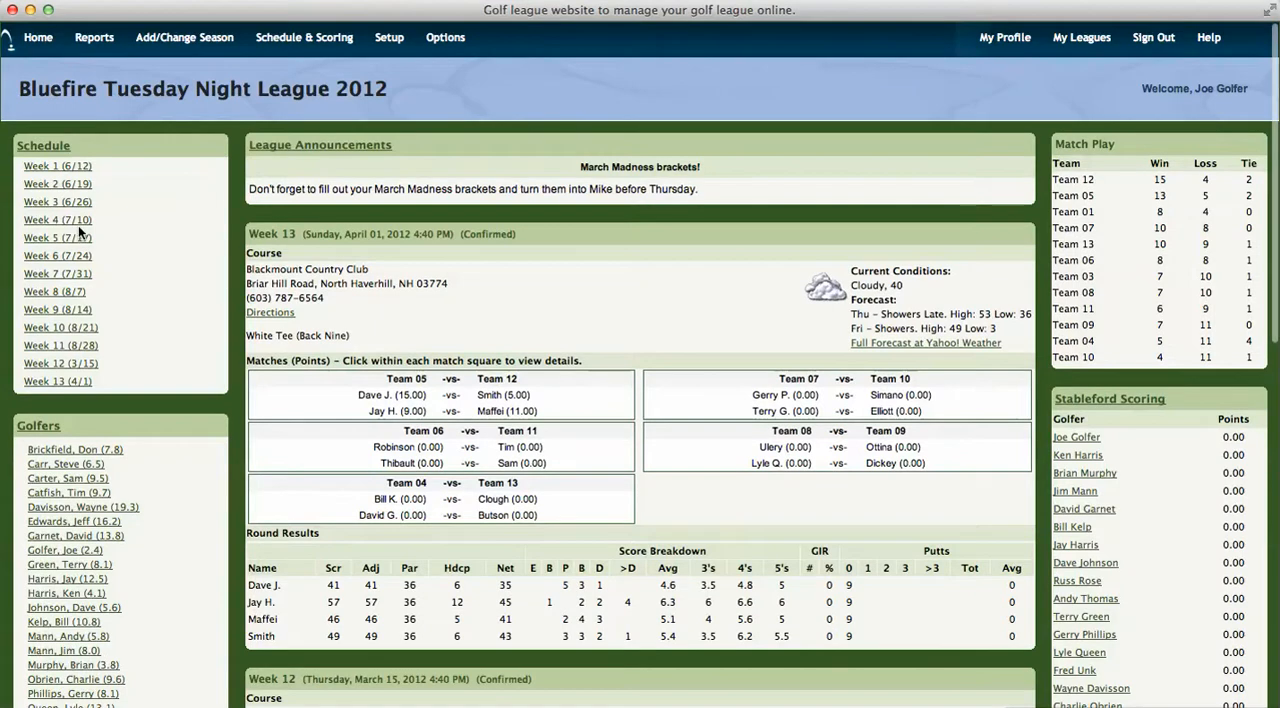
click(88, 548)
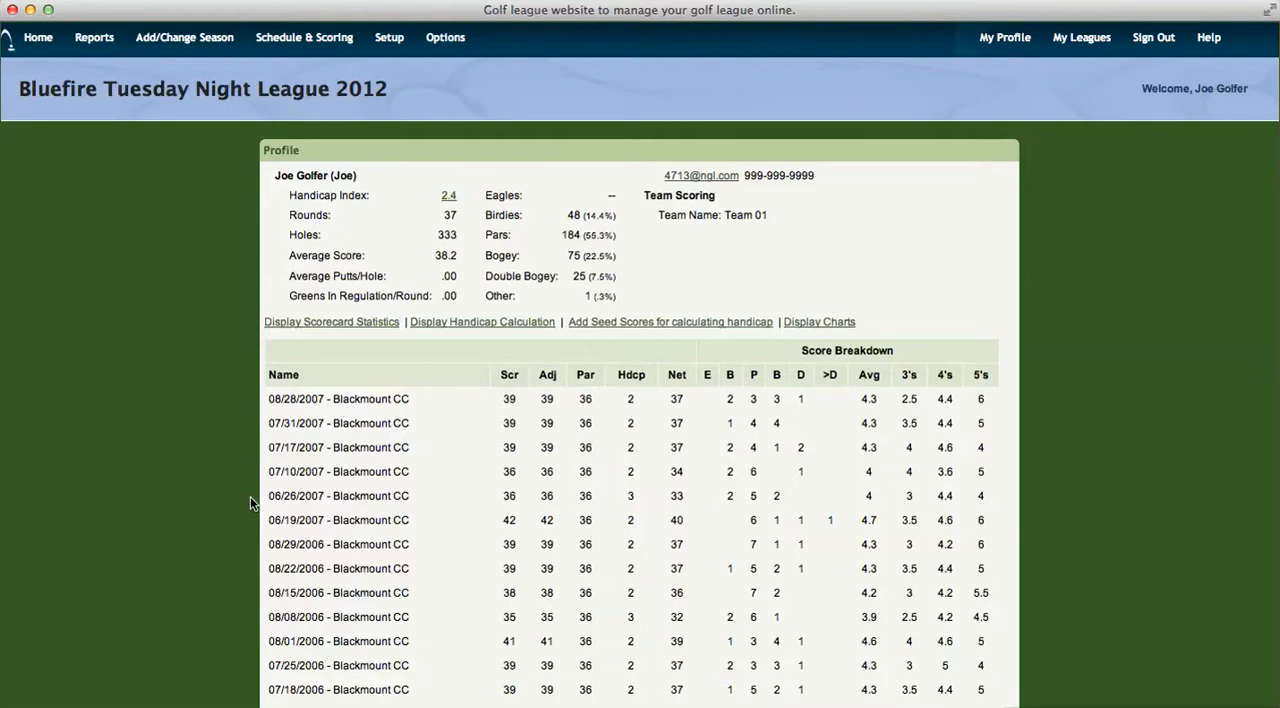
click(434, 322)
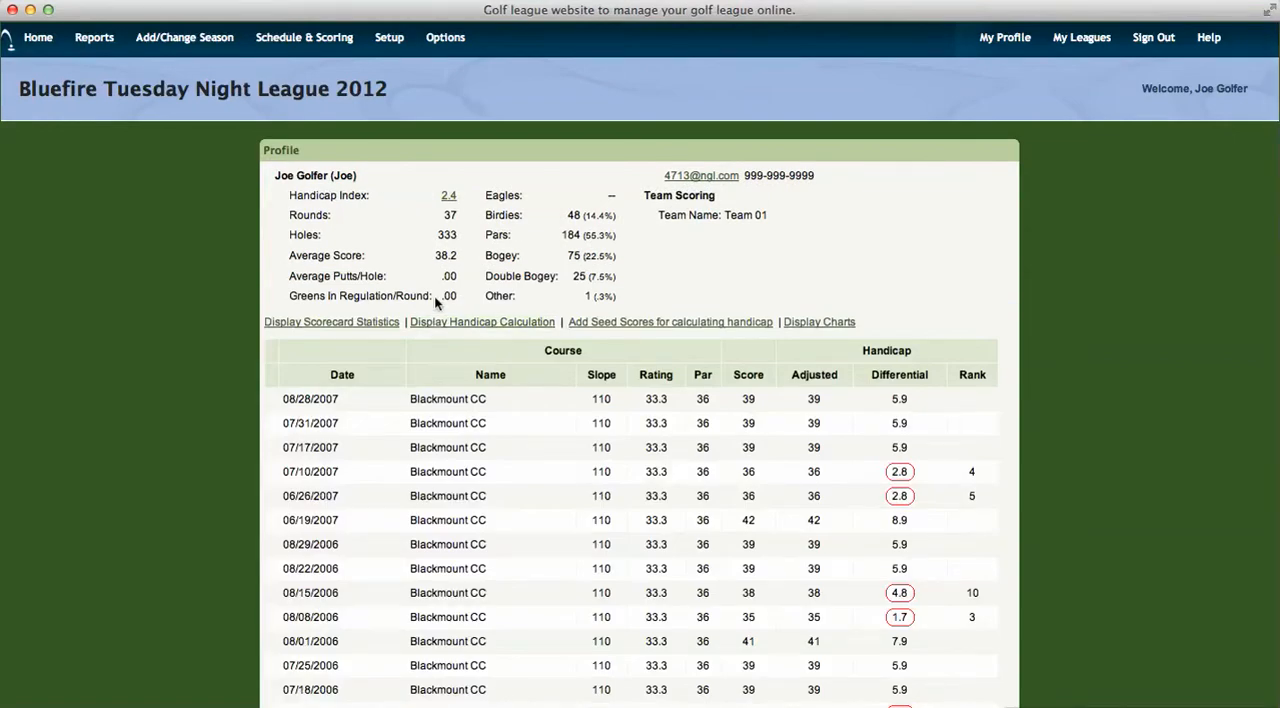
scroll(1046, 340, down, 3)
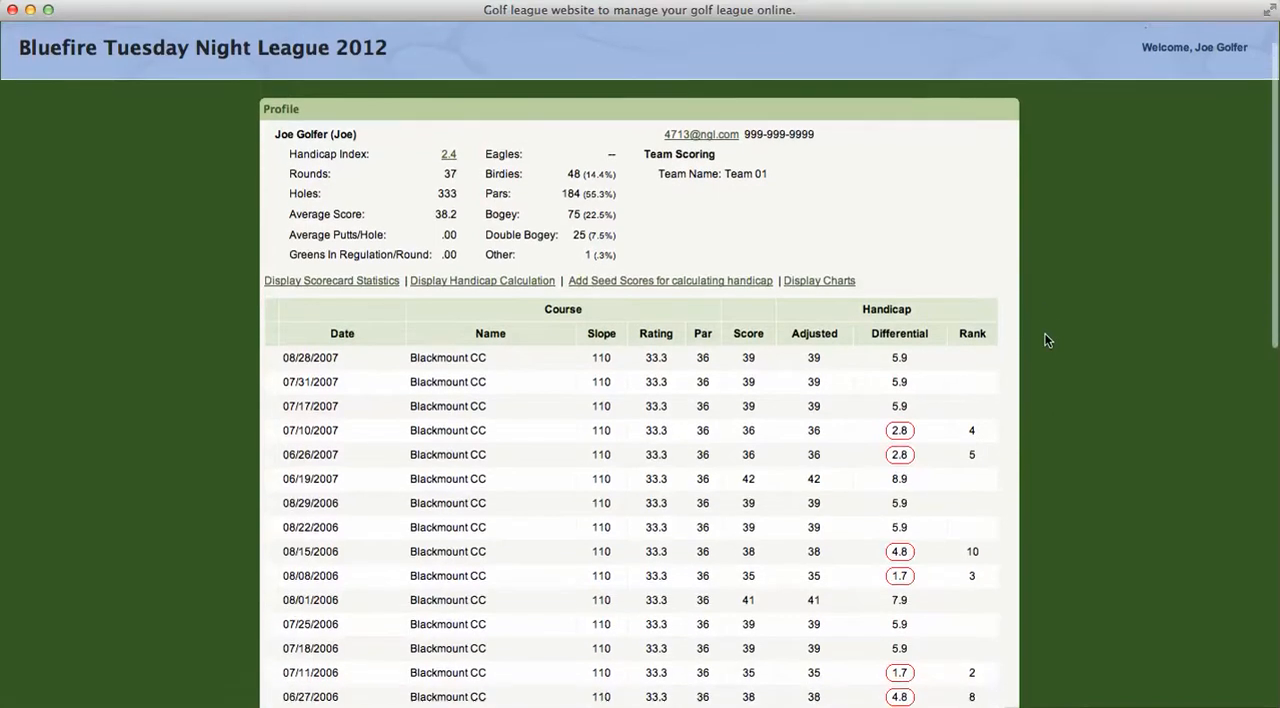
scroll(1046, 340, down, 2)
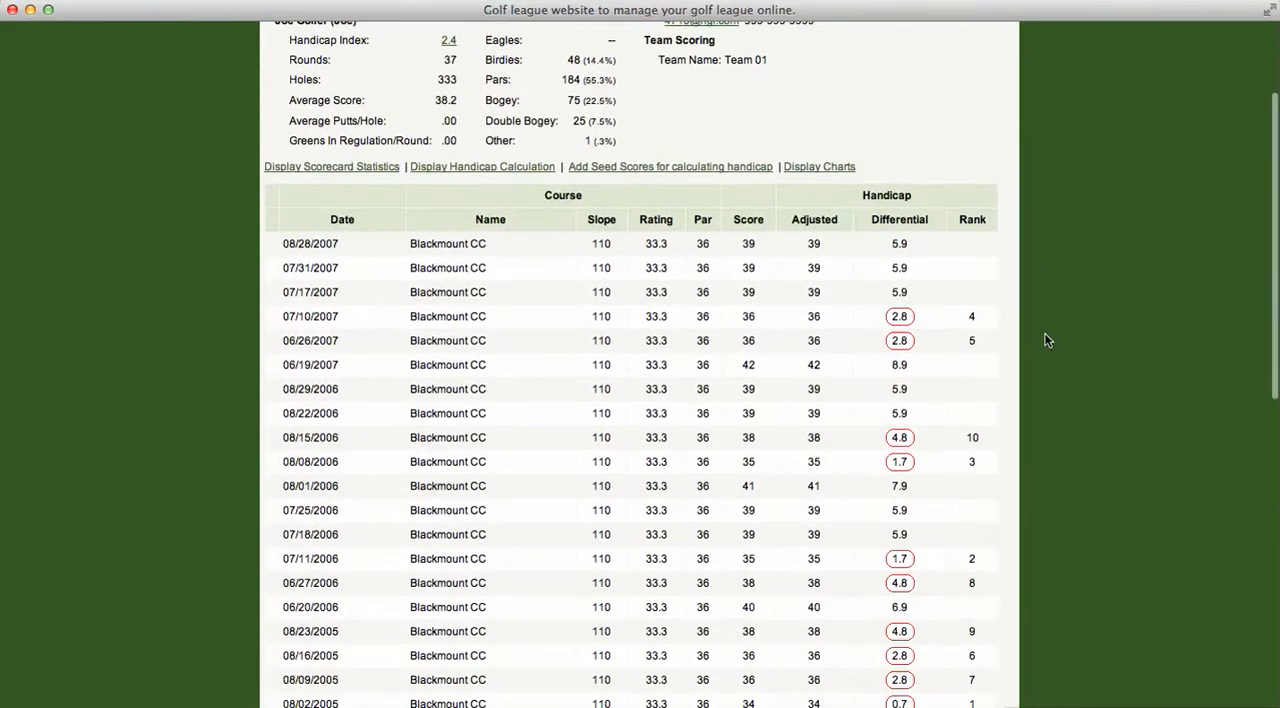
scroll(1046, 340, down, 1)
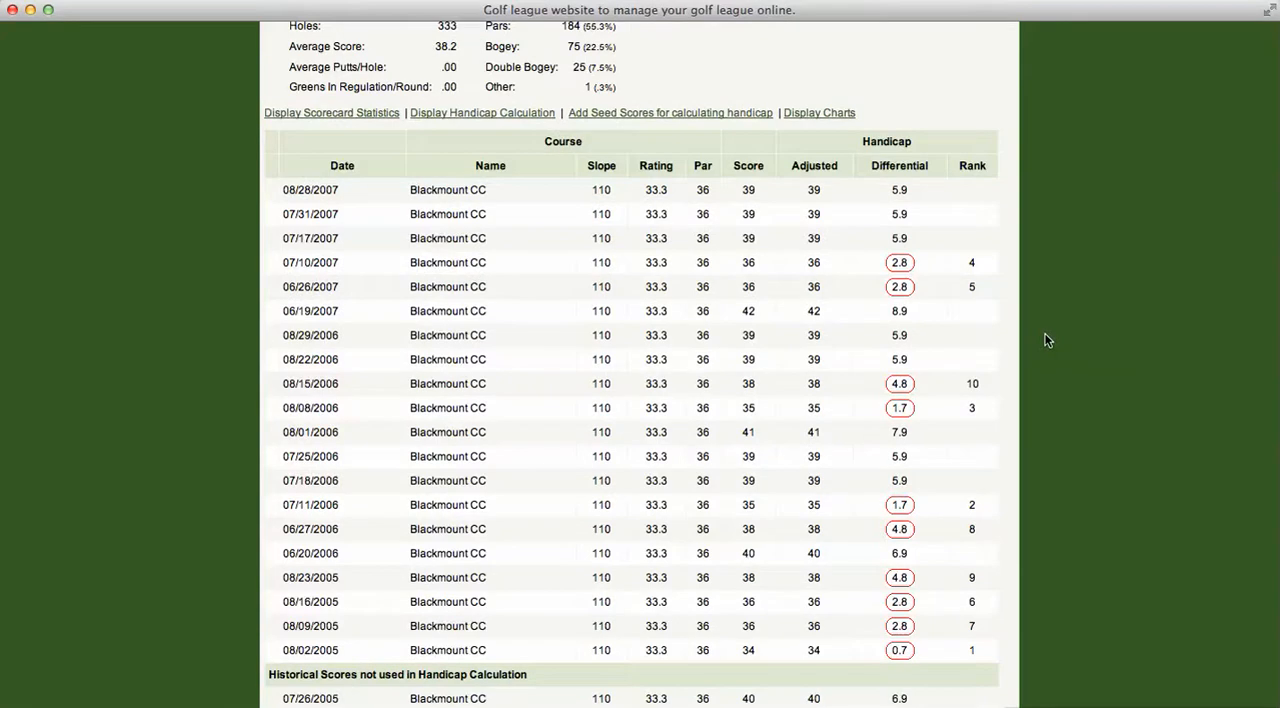
scroll(1046, 340, down, 1)
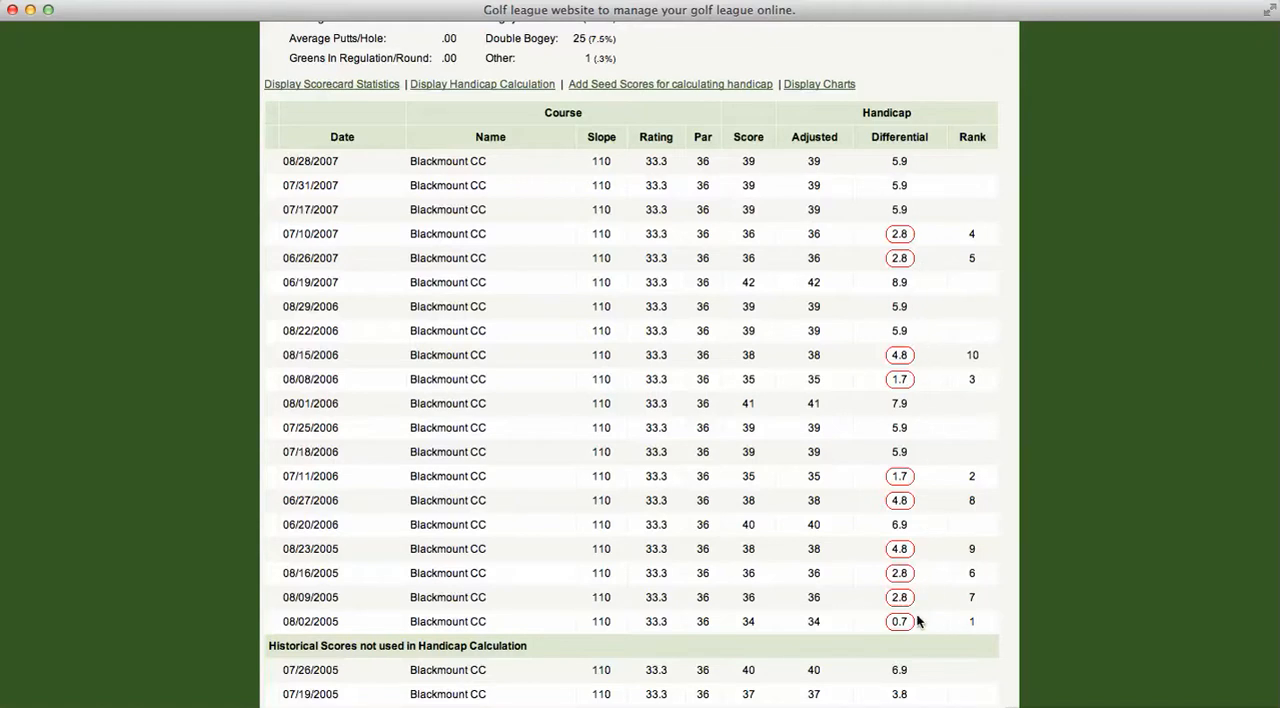
scroll(916, 619, down, 3)
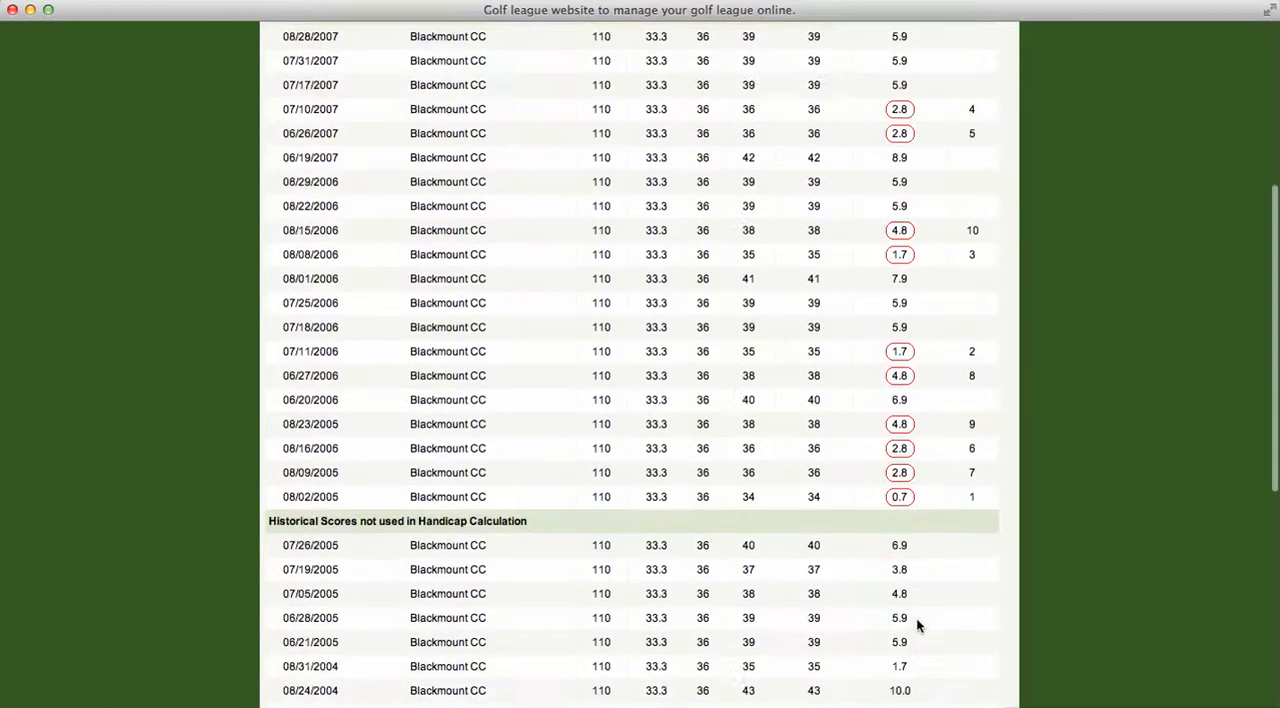
scroll(916, 625, down, 5)
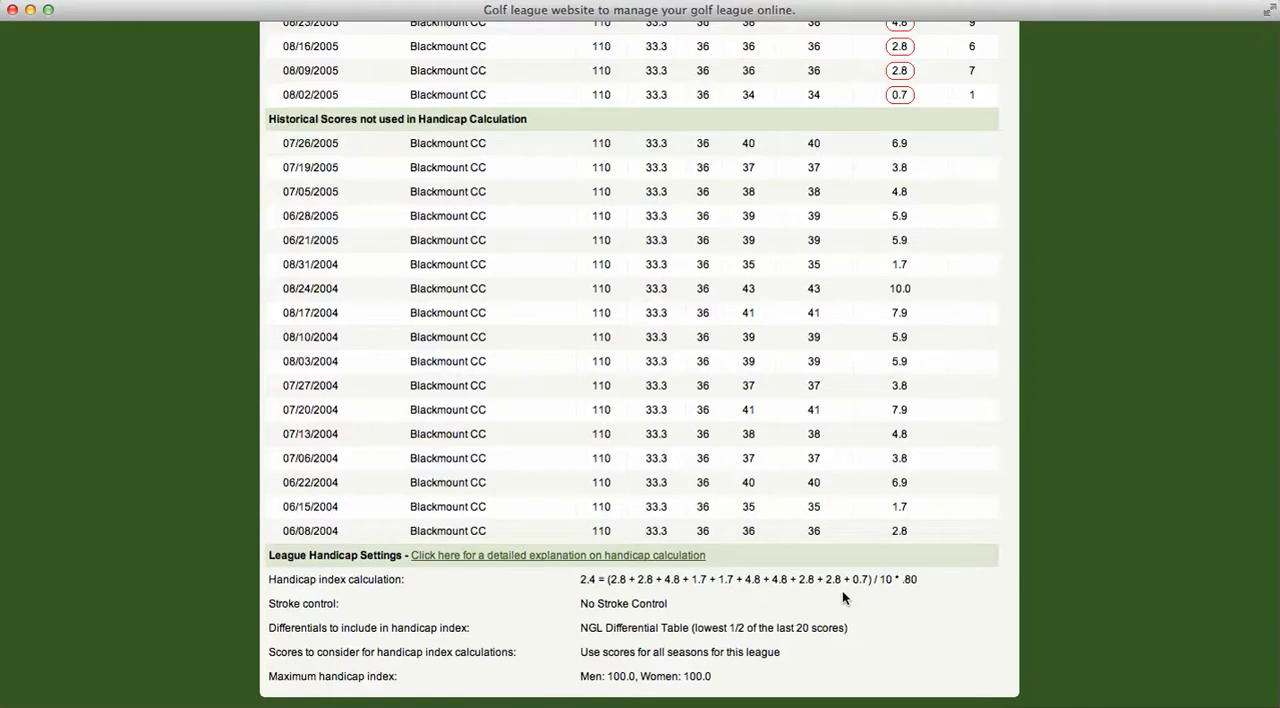
Step: Set the maximum number of scores to consider in the handicap to 10 and save the handicap options
scroll(842, 597, up, 15)
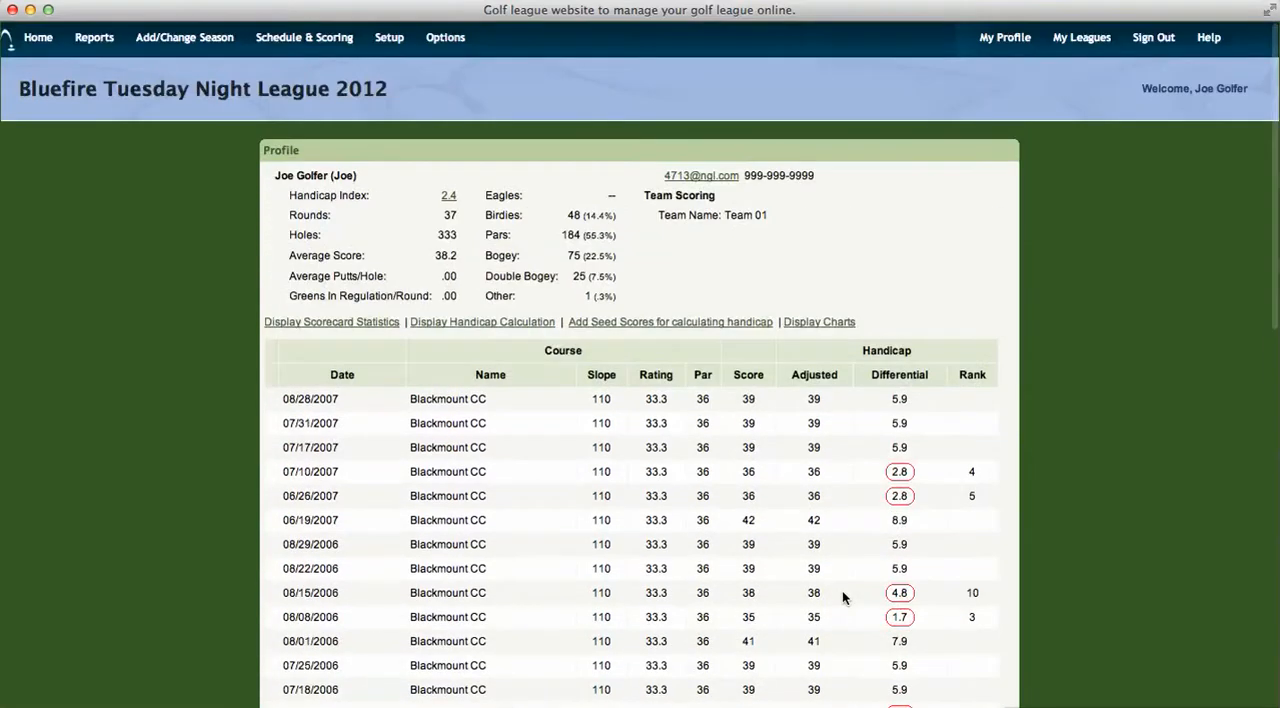
click(444, 40)
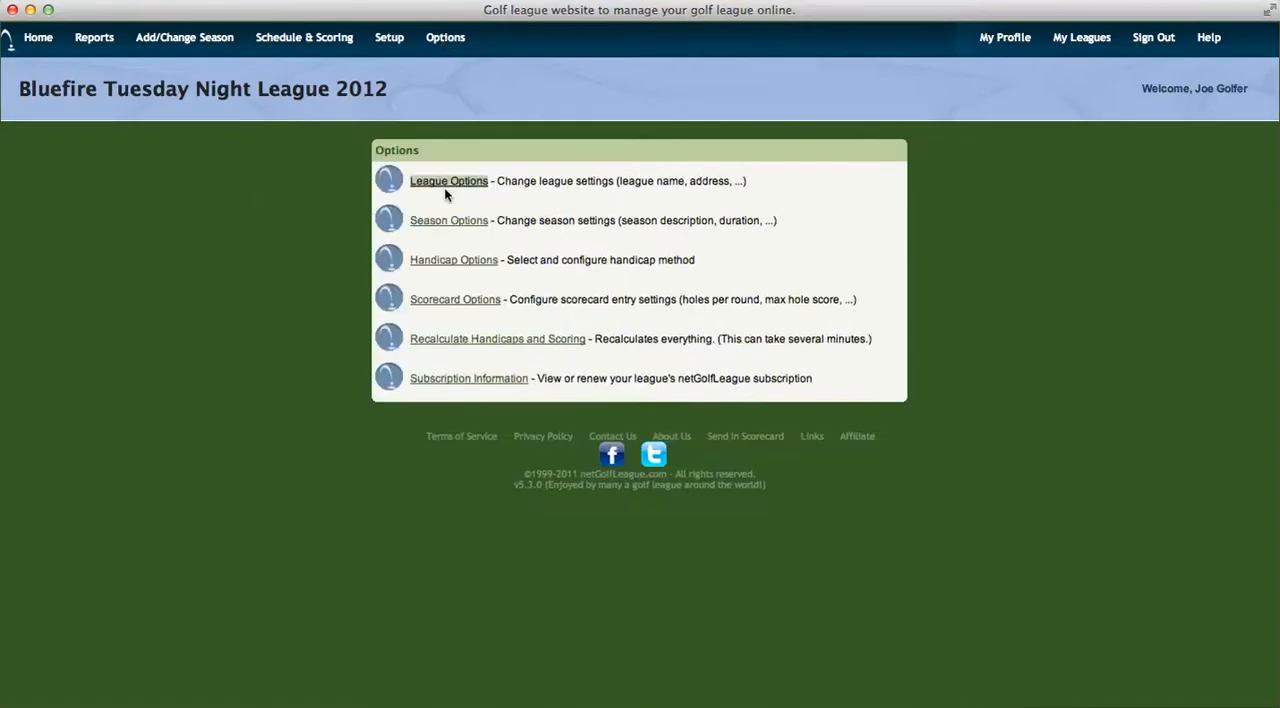
click(445, 262)
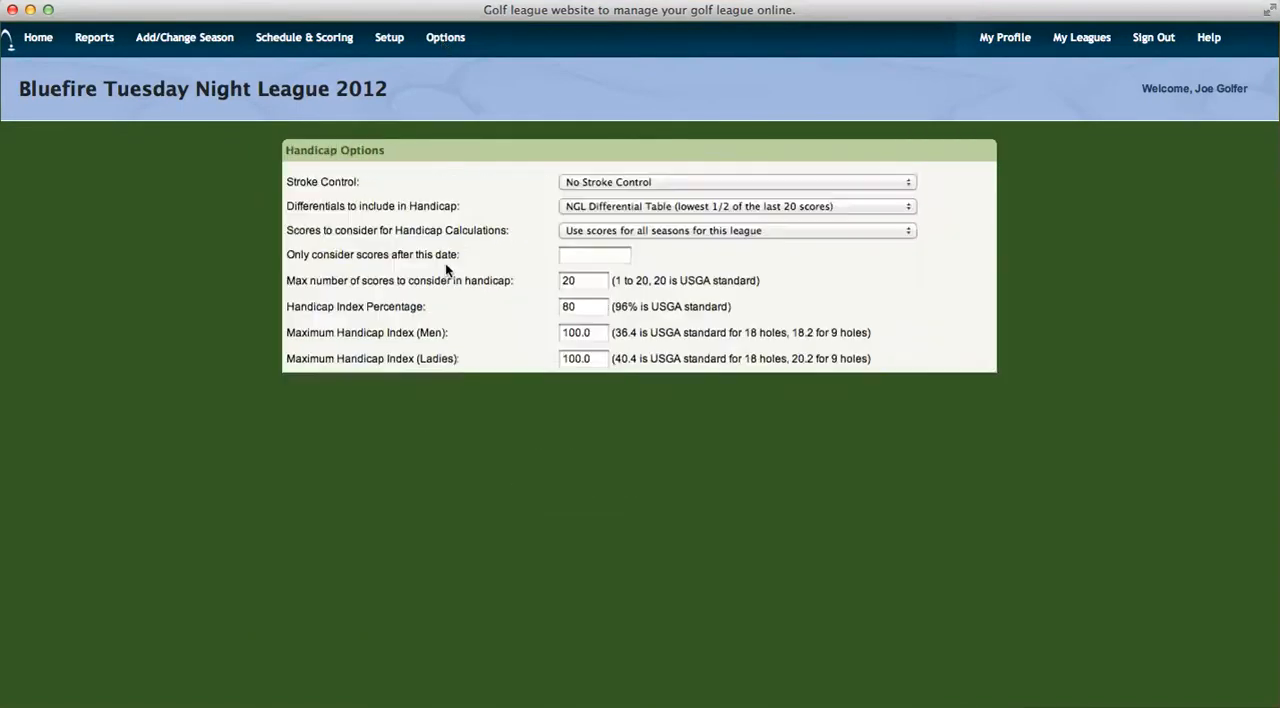
click(576, 289)
double_click(576, 289)
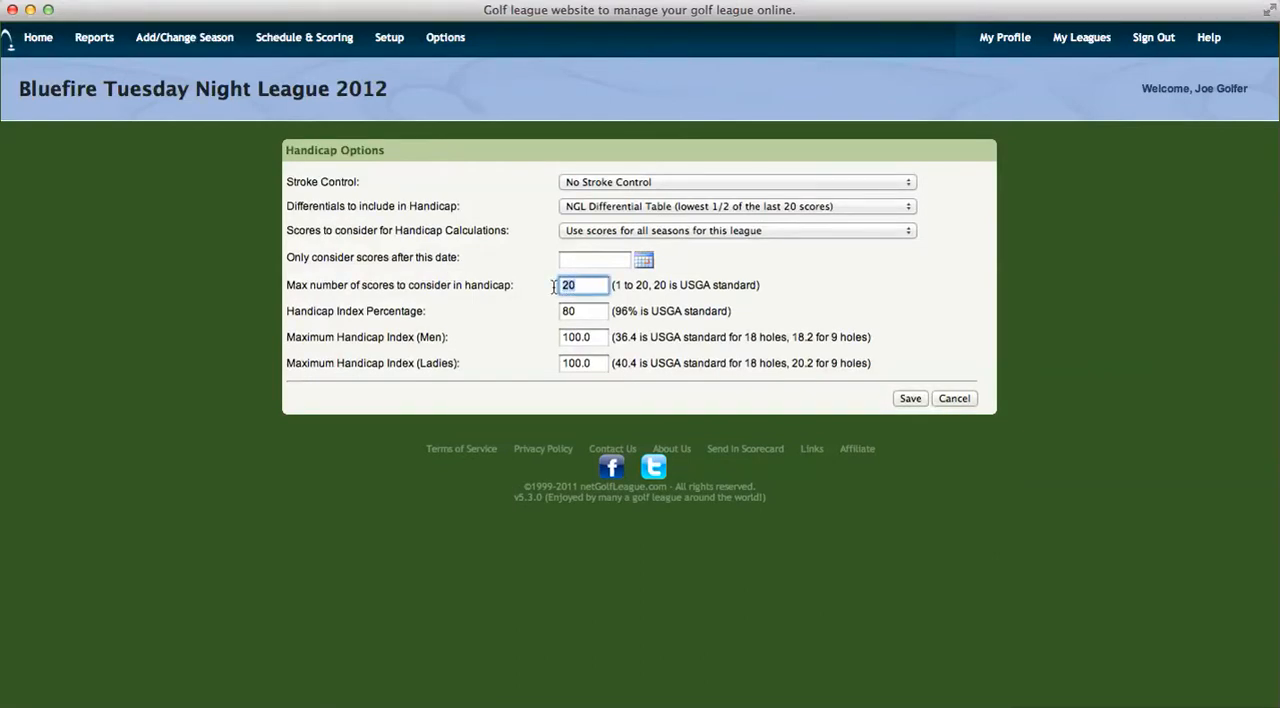
text(10)
key(Tab)
click(905, 398)
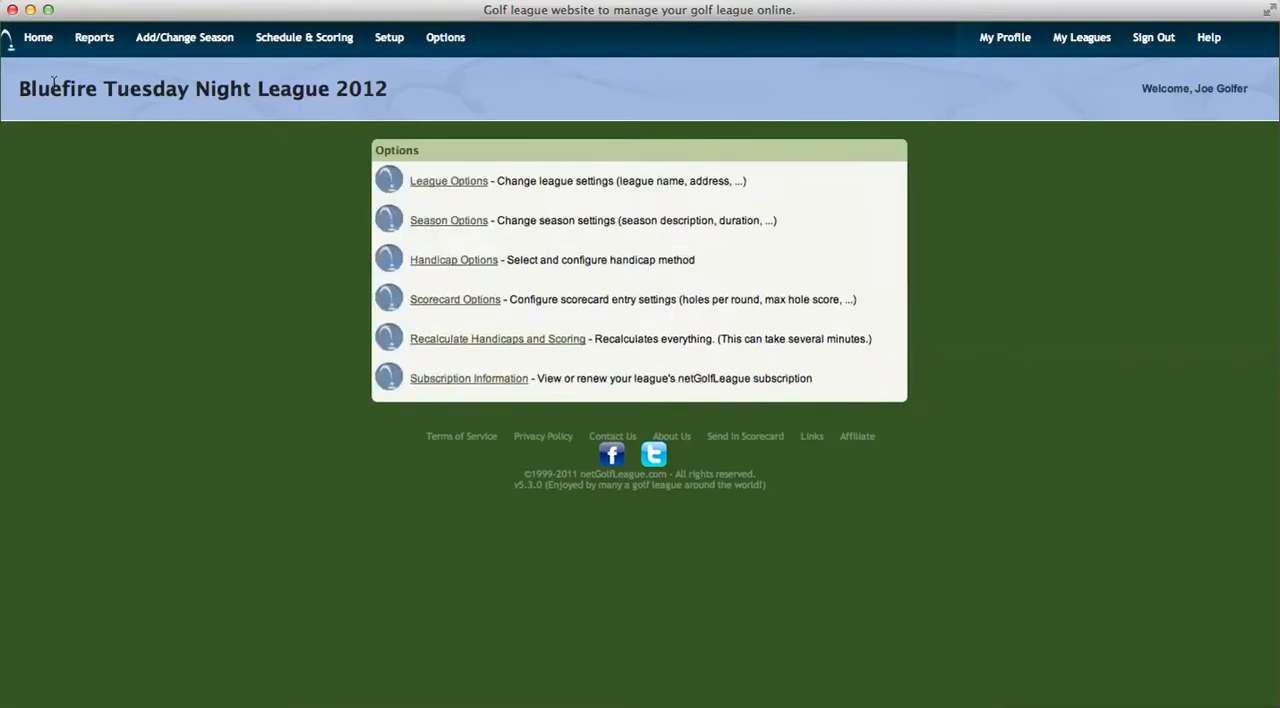
Step: Check how the 10-score limit affects the signed-in golfer's handicap calculation, from the differentials used to the league handicap settings
click(38, 40)
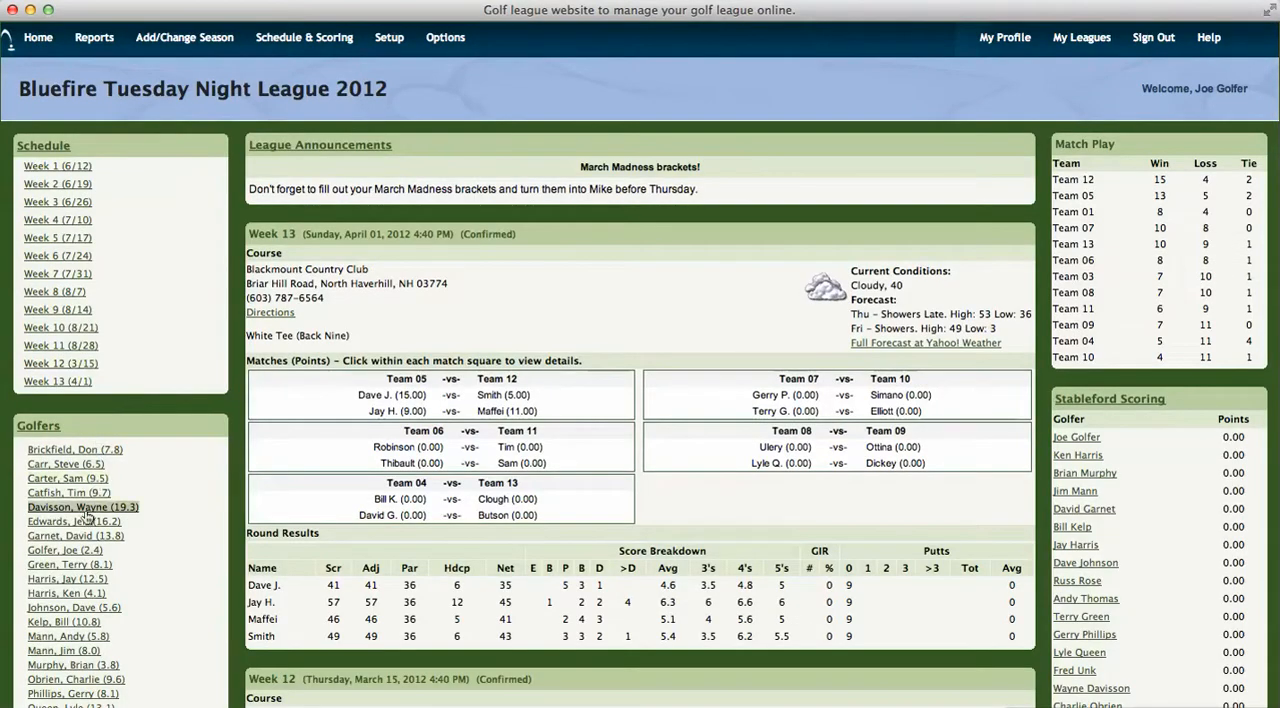
click(72, 550)
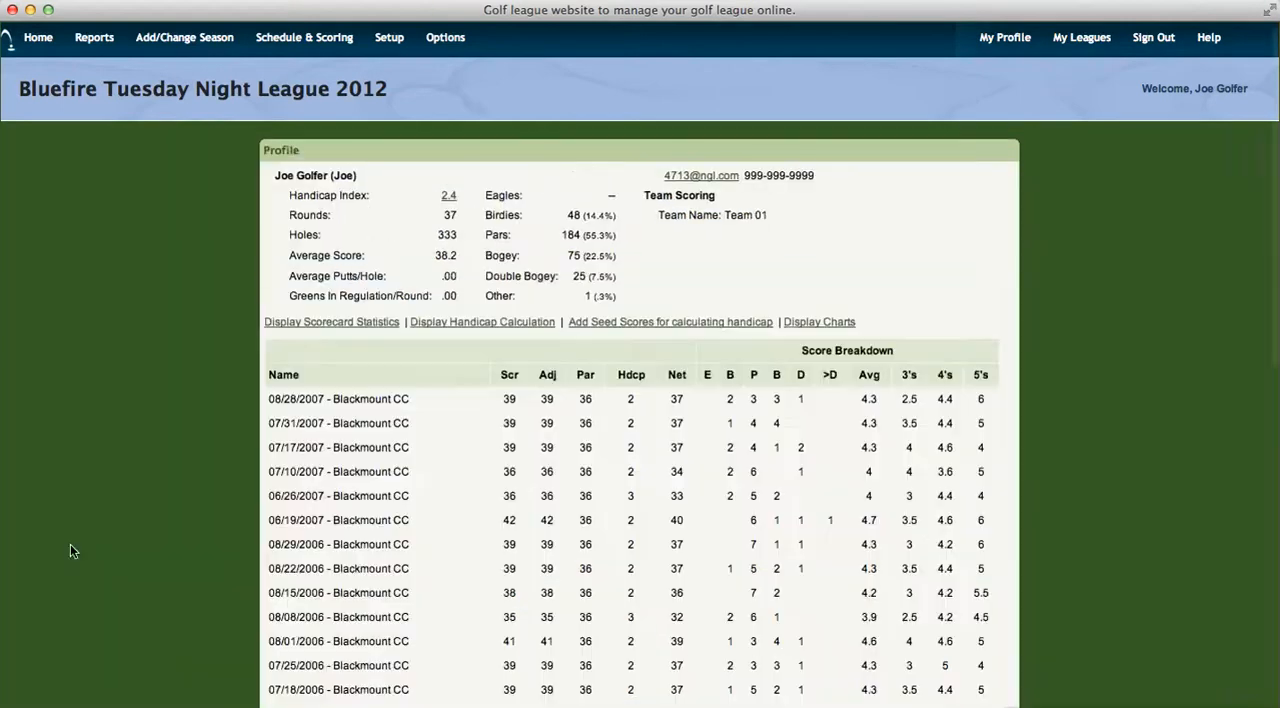
click(443, 328)
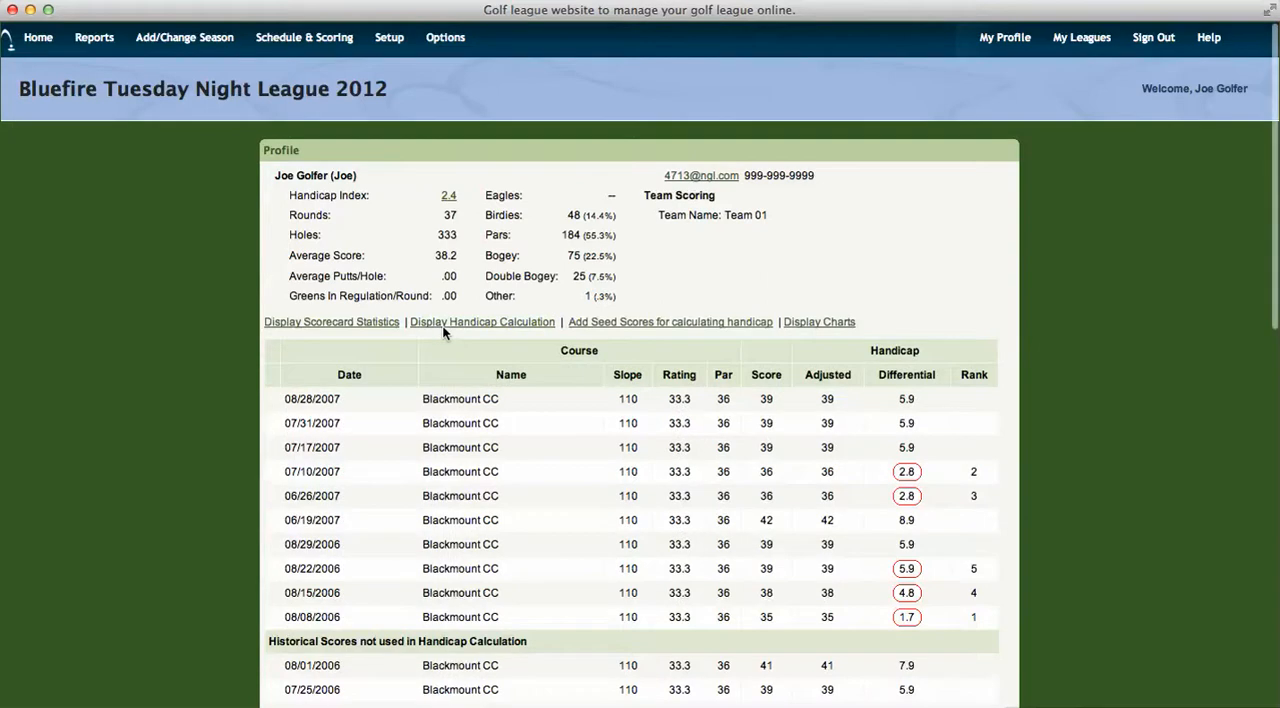
scroll(683, 390, down, 1)
scroll(683, 390, down, 1)
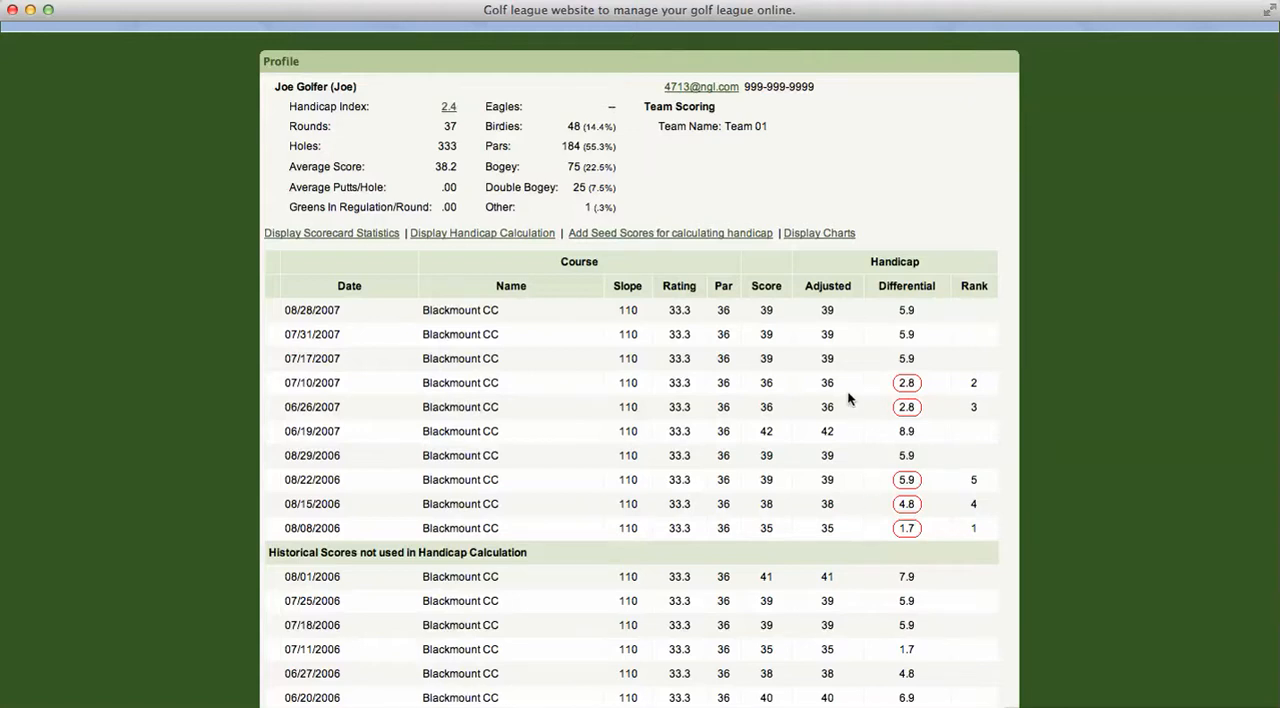
scroll(848, 399, down, 10)
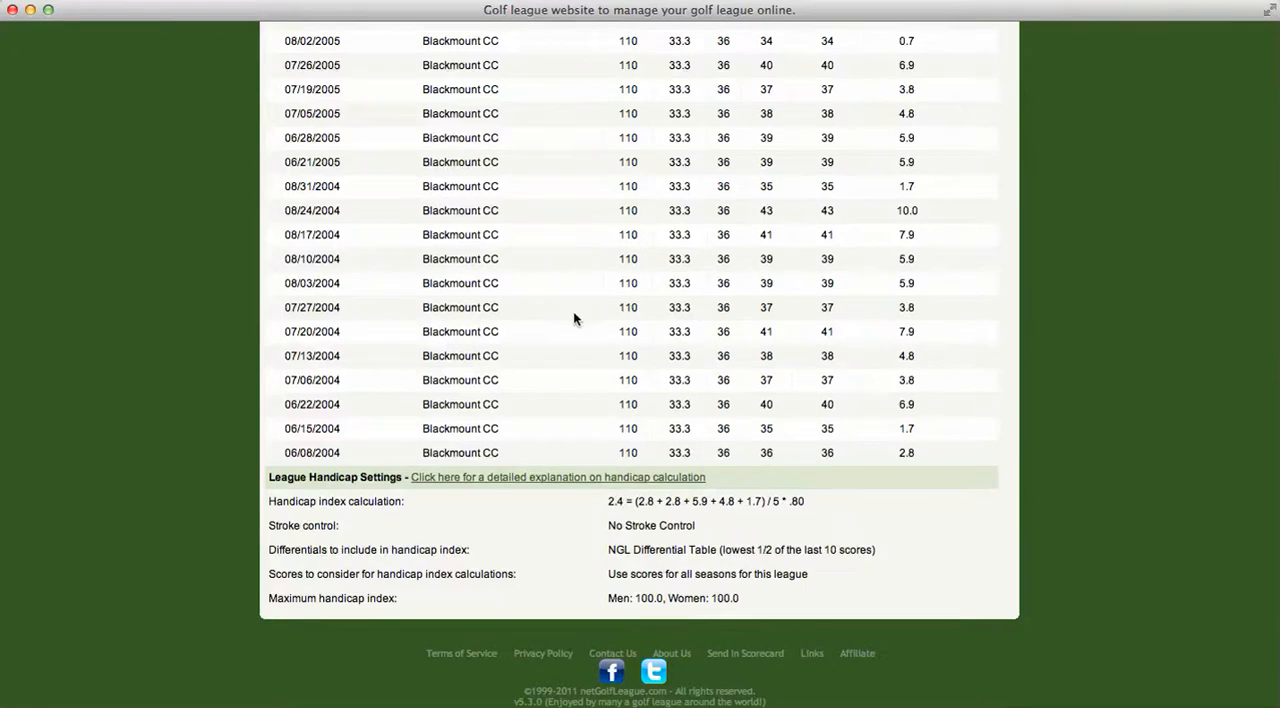
Step: Limit the handicap calculation to scores after 6/1/2007 and save the handicap options
scroll(573, 314, up, 10)
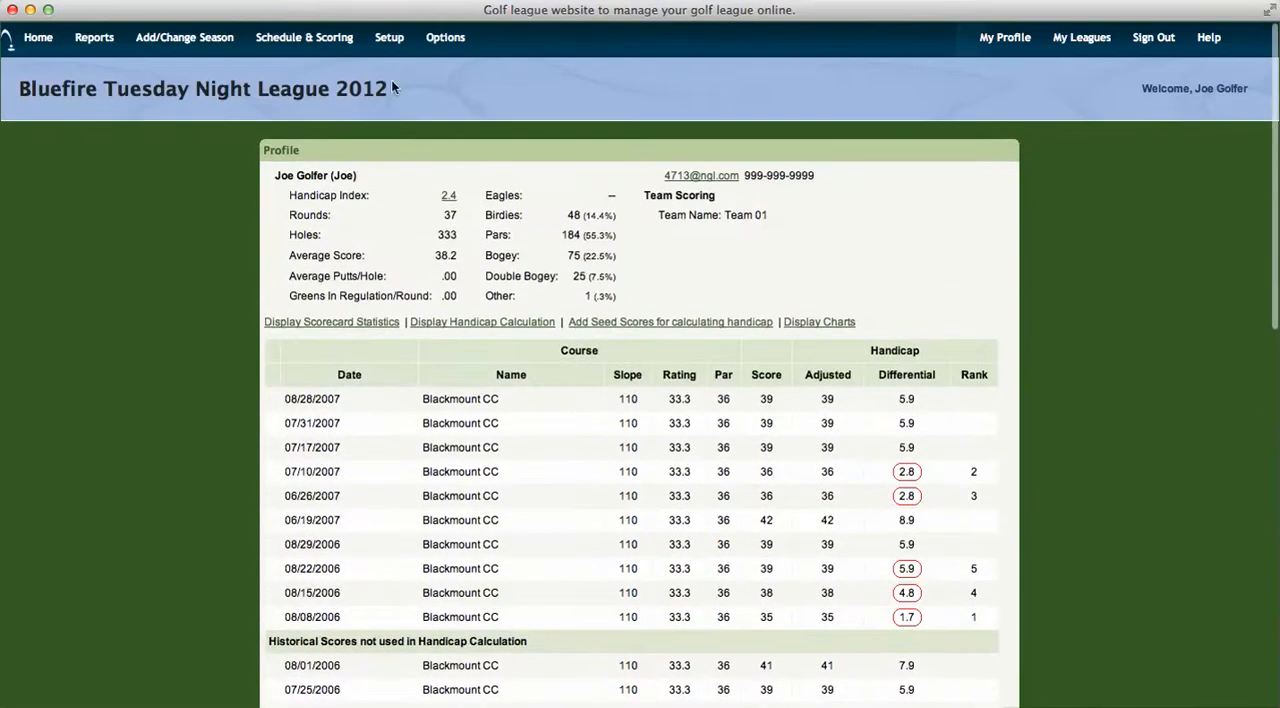
click(446, 47)
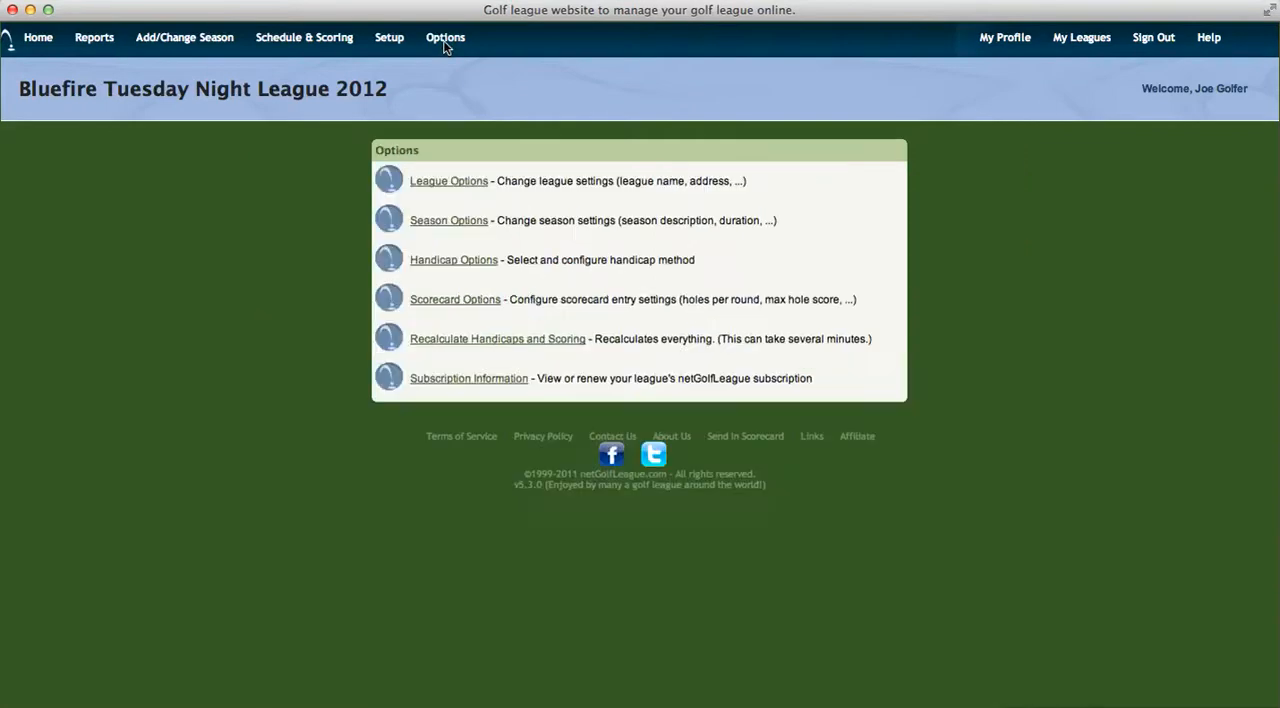
click(455, 260)
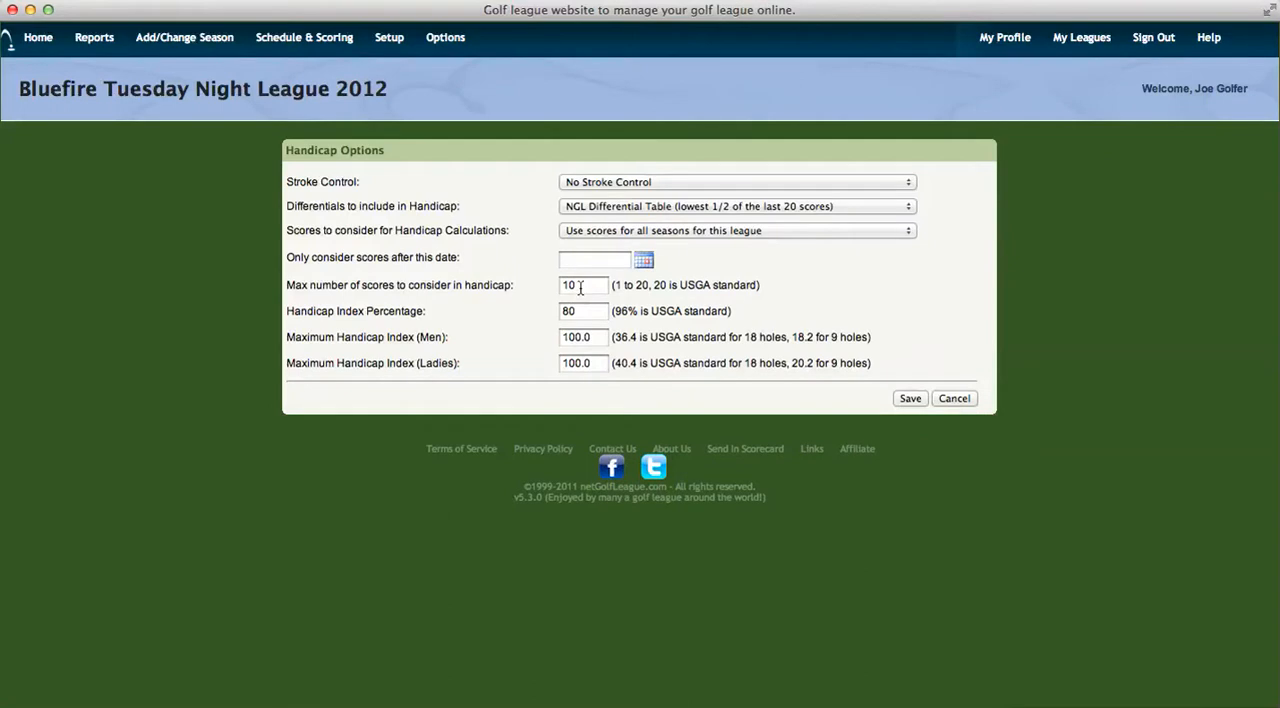
click(613, 260)
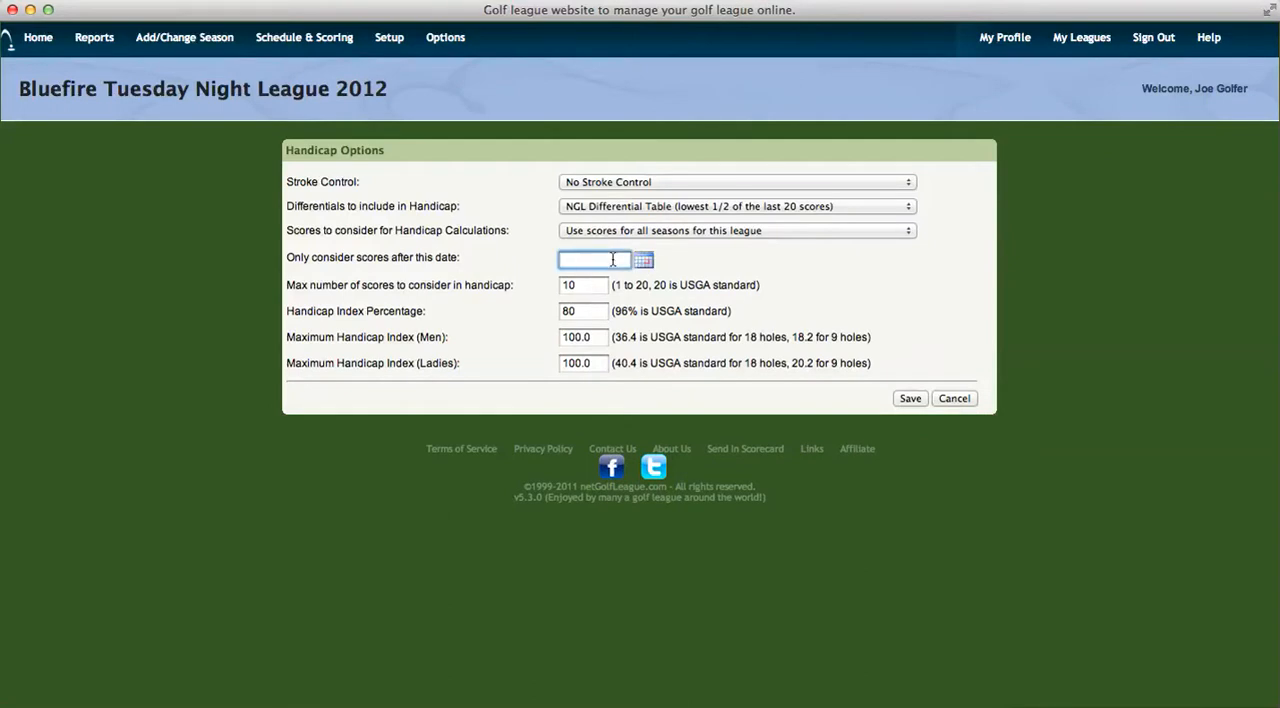
text(6)
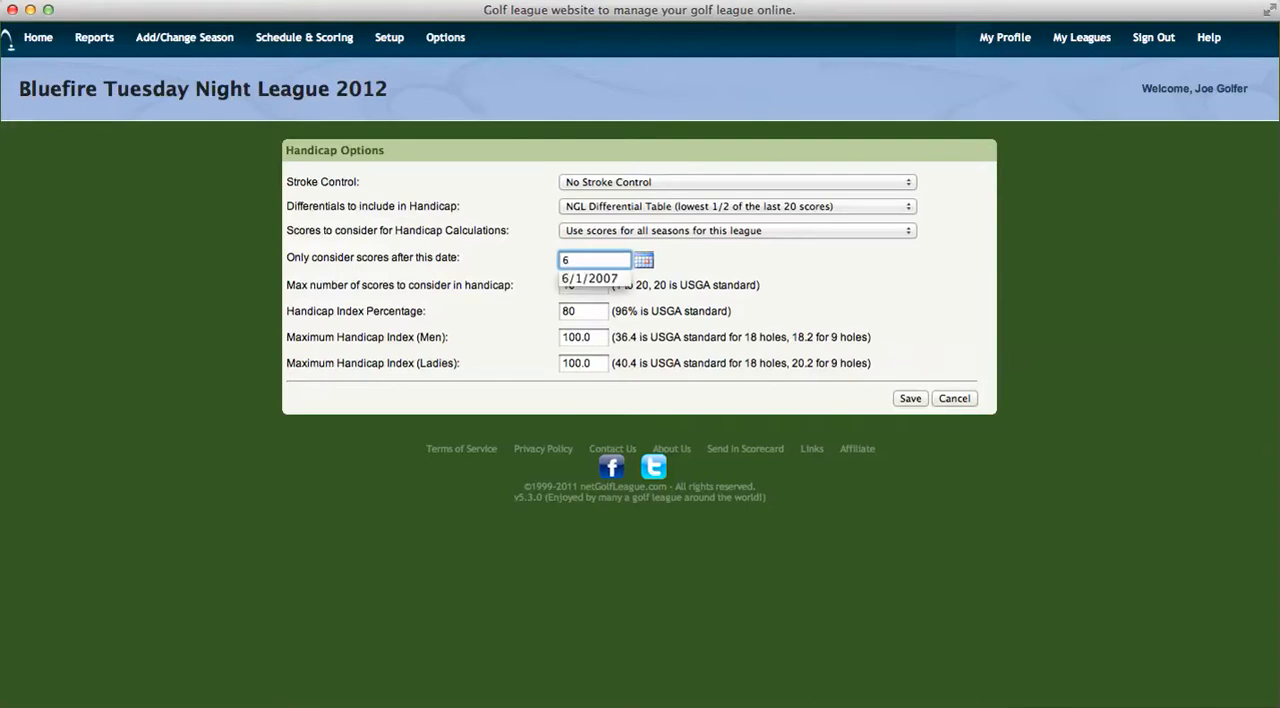
text(/1/2007)
click(910, 398)
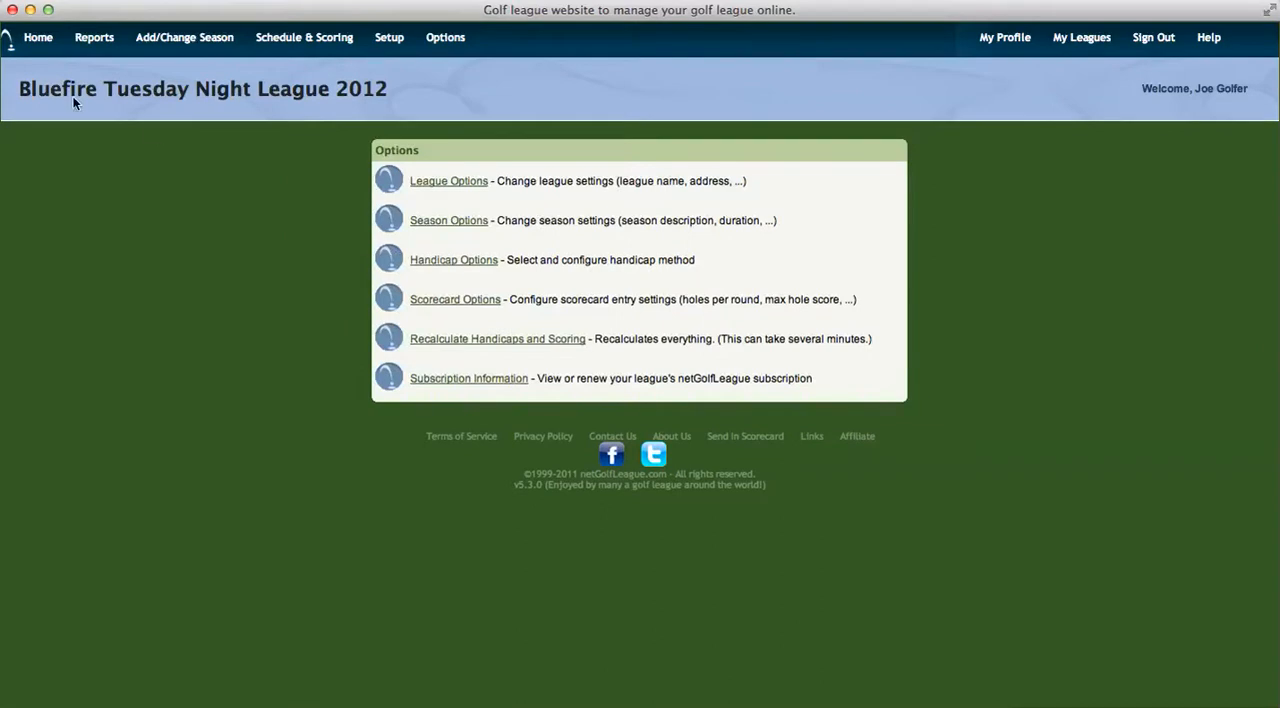
Step: Check how the score cutoff date affects the signed-in golfer's handicap index and the calculation details in the profile
click(38, 40)
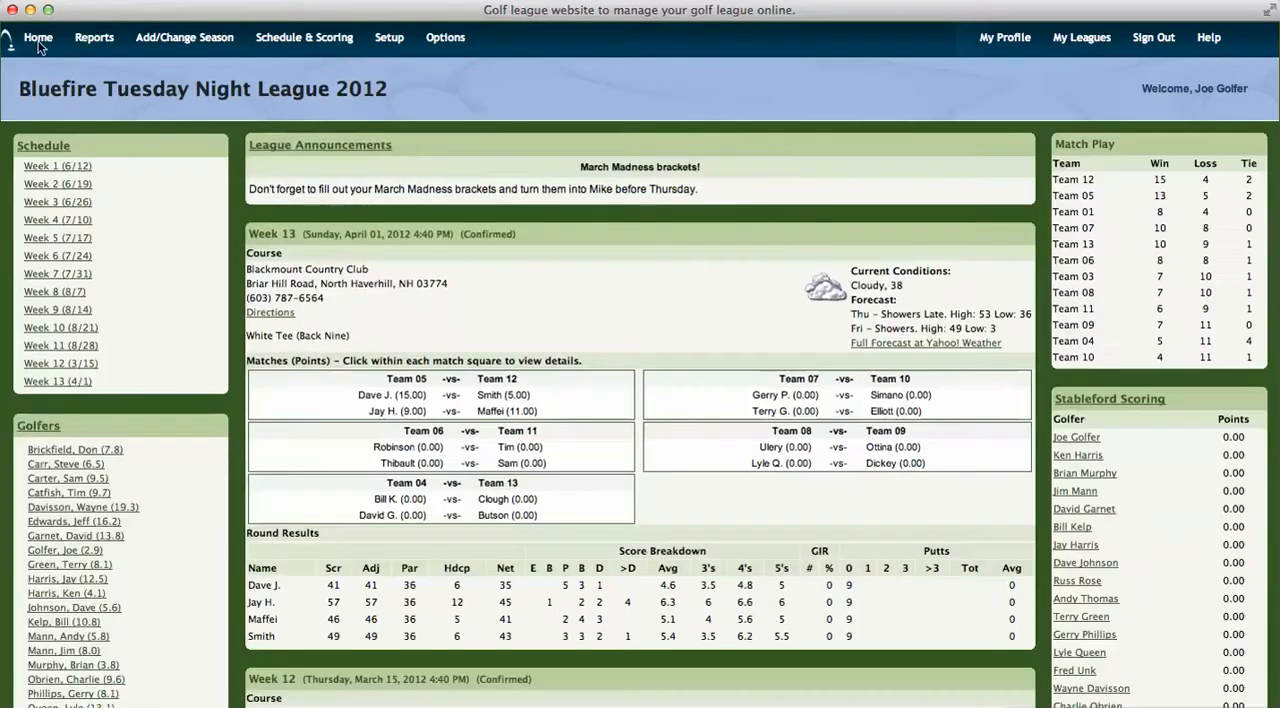
click(85, 551)
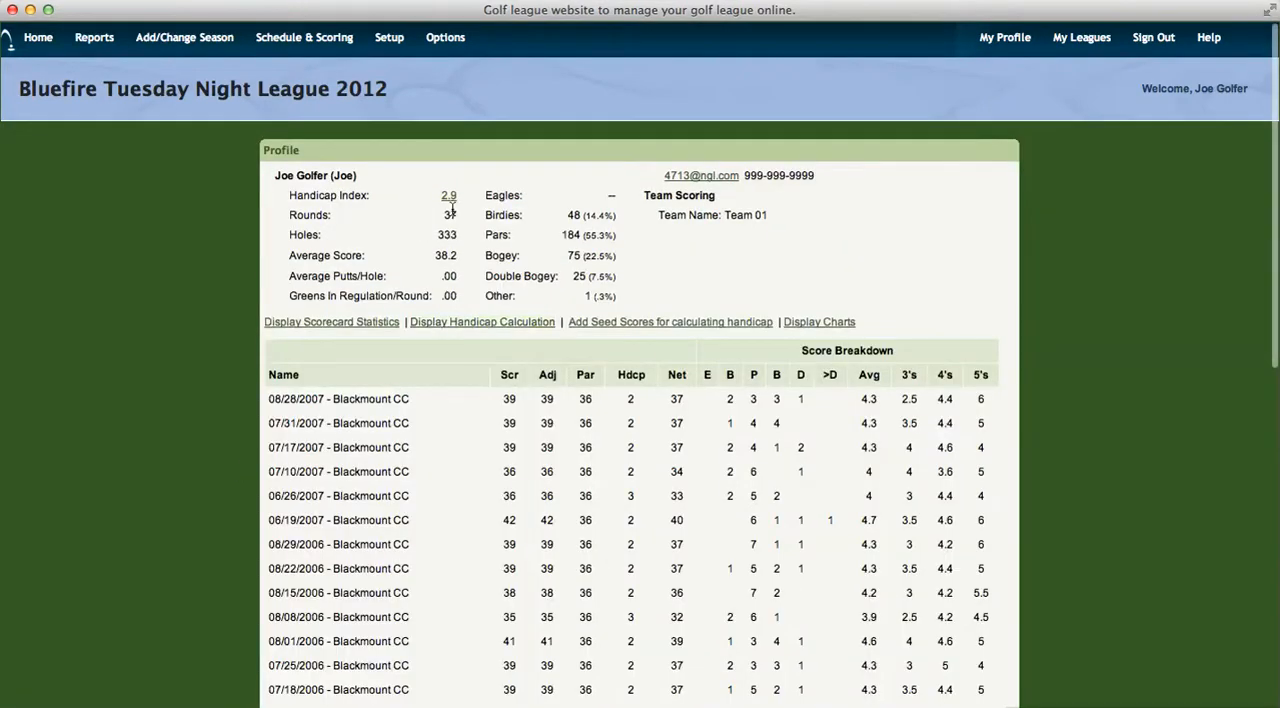
mouse_move(453, 206)
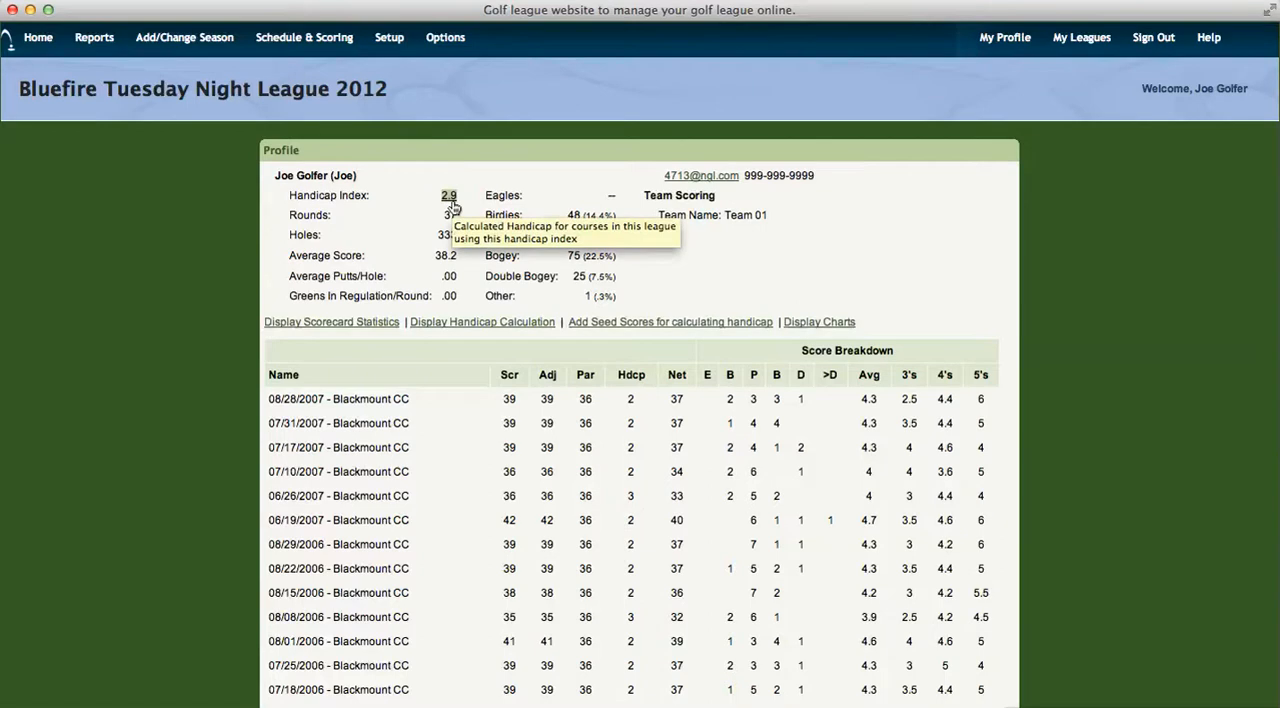
click(455, 323)
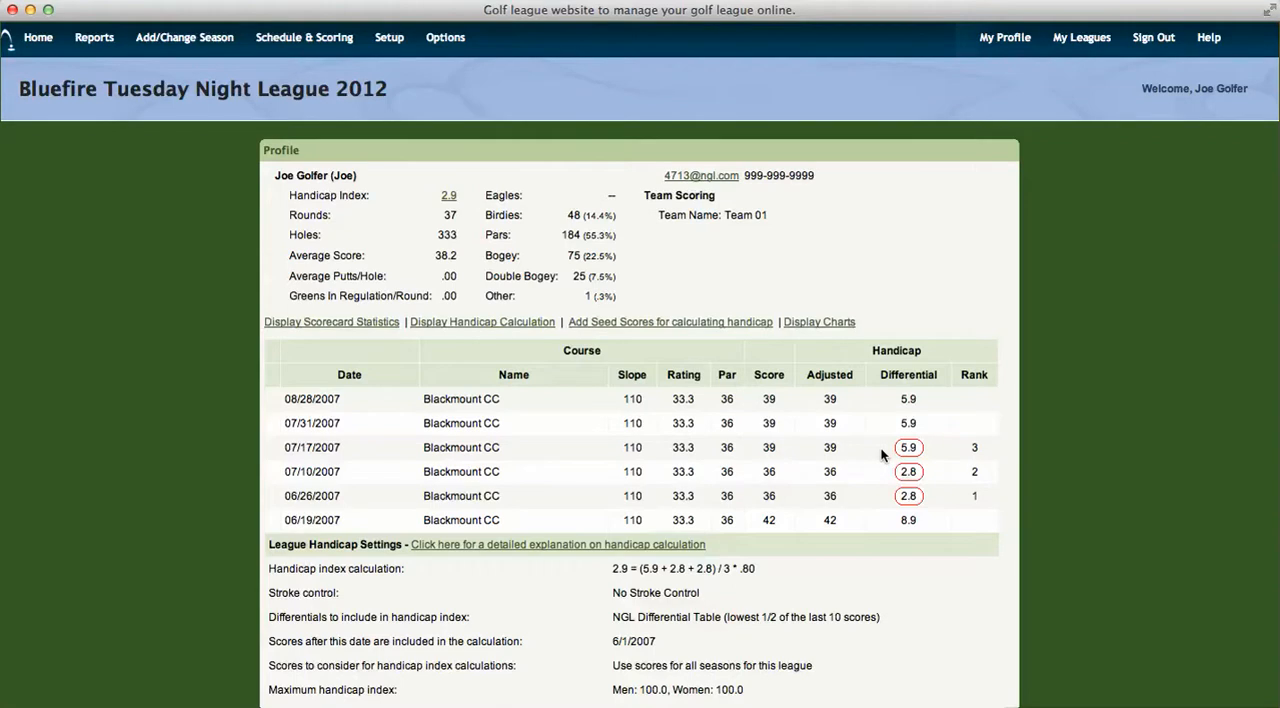
scroll(882, 470, down, 3)
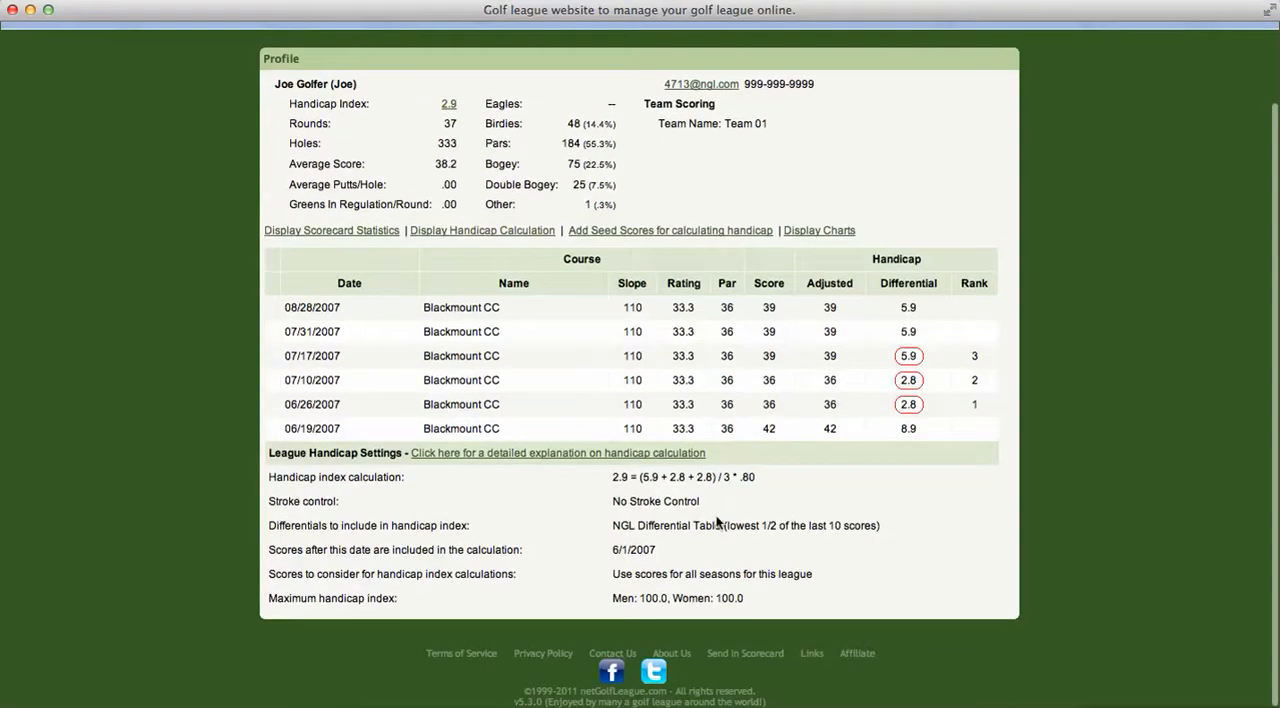